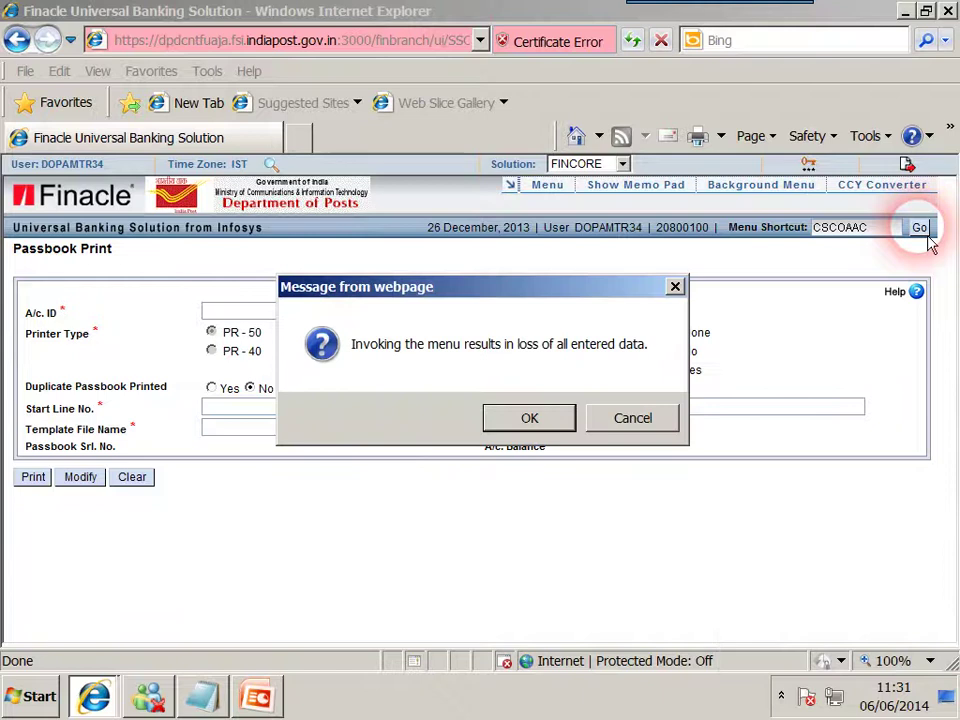
Step: Accept the data-loss warning to leave Passbook Print for the CSCOAAC NSC Account Opening menu
left_click(553, 427)
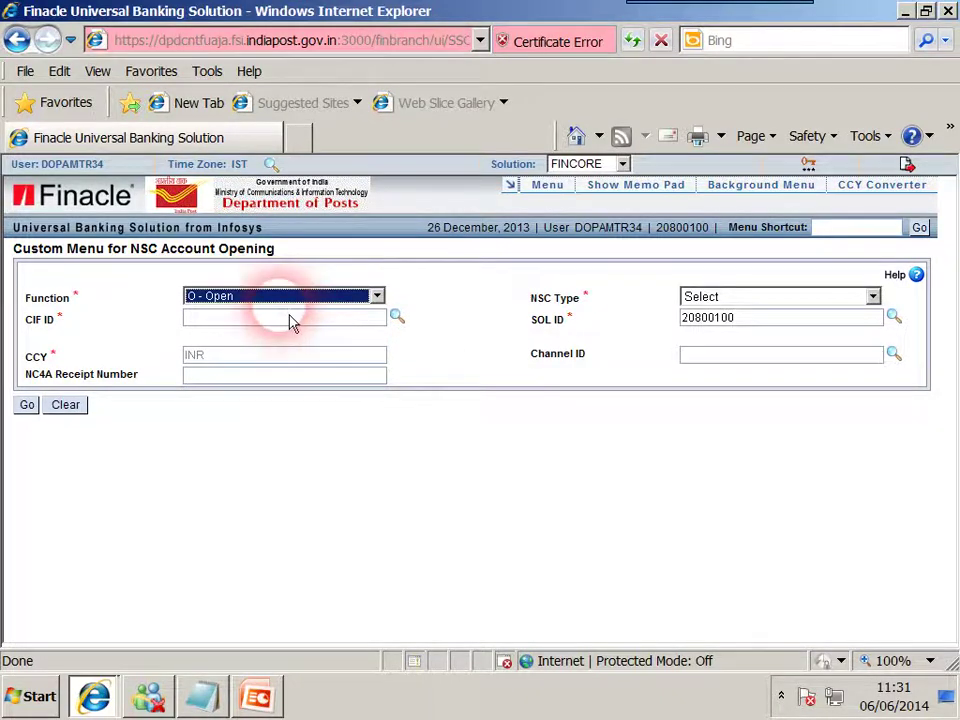
Step: Paste the customer's CIF ID and add its missing leading 3
left_click(250, 322)
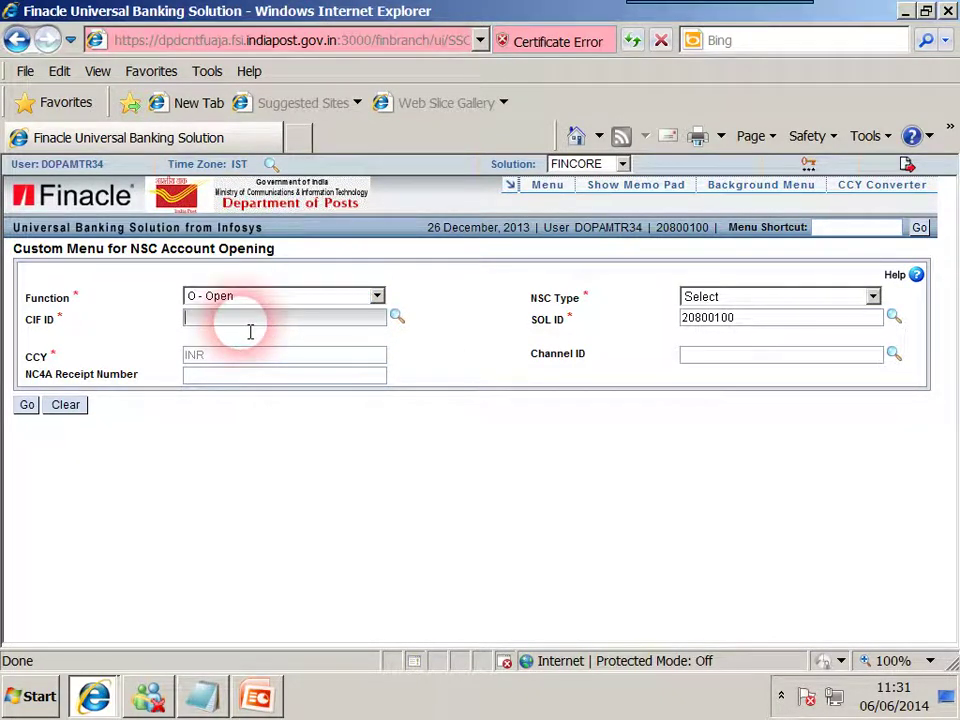
type("00024844")
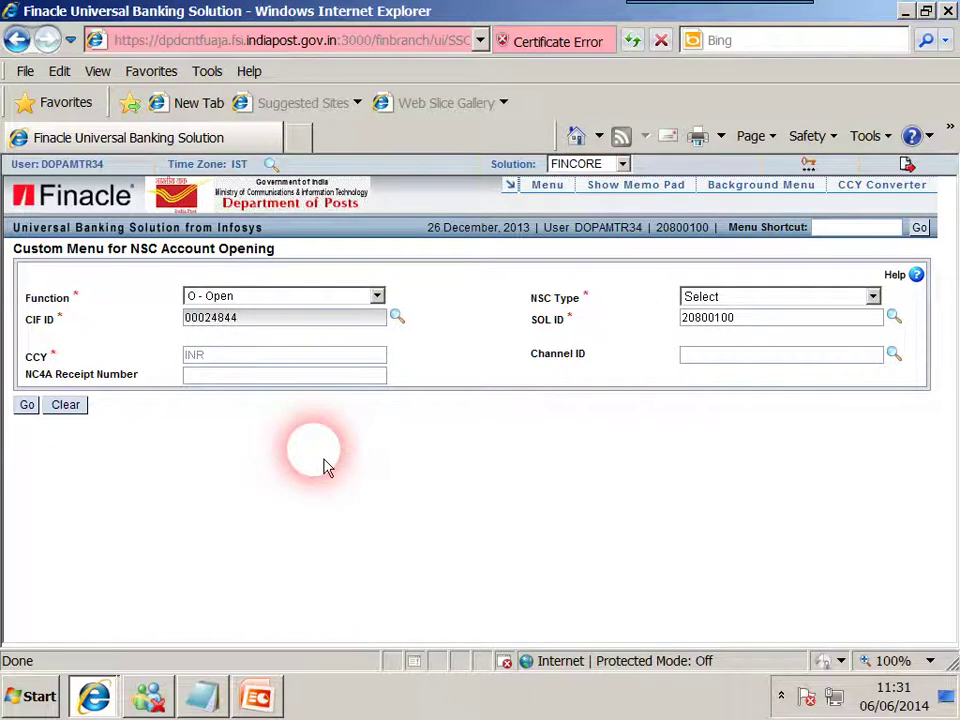
left_click(188, 317)
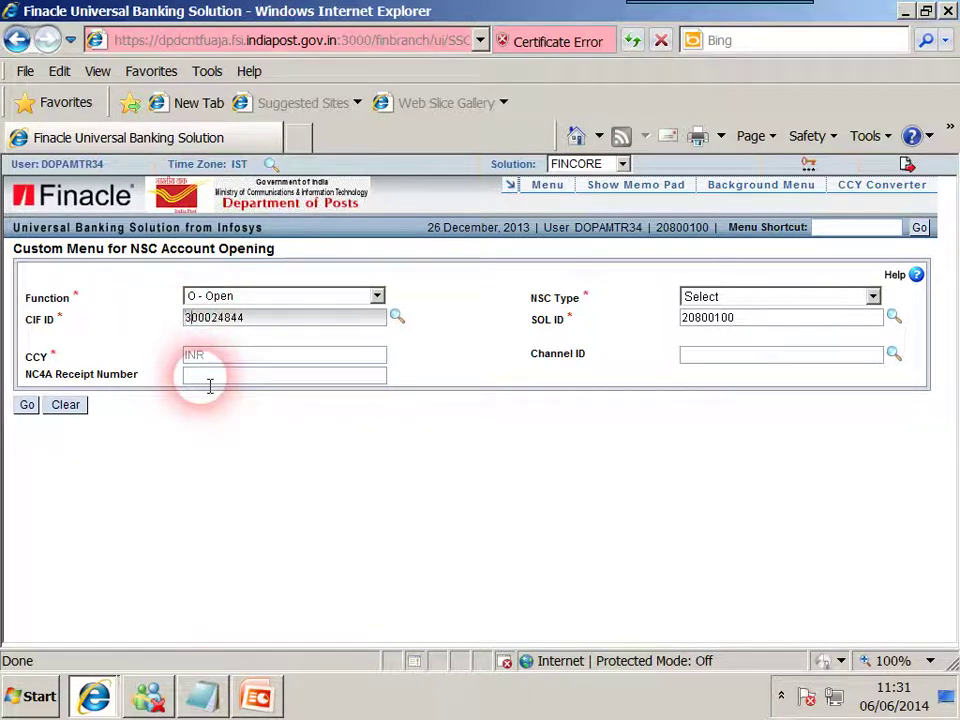
type("3")
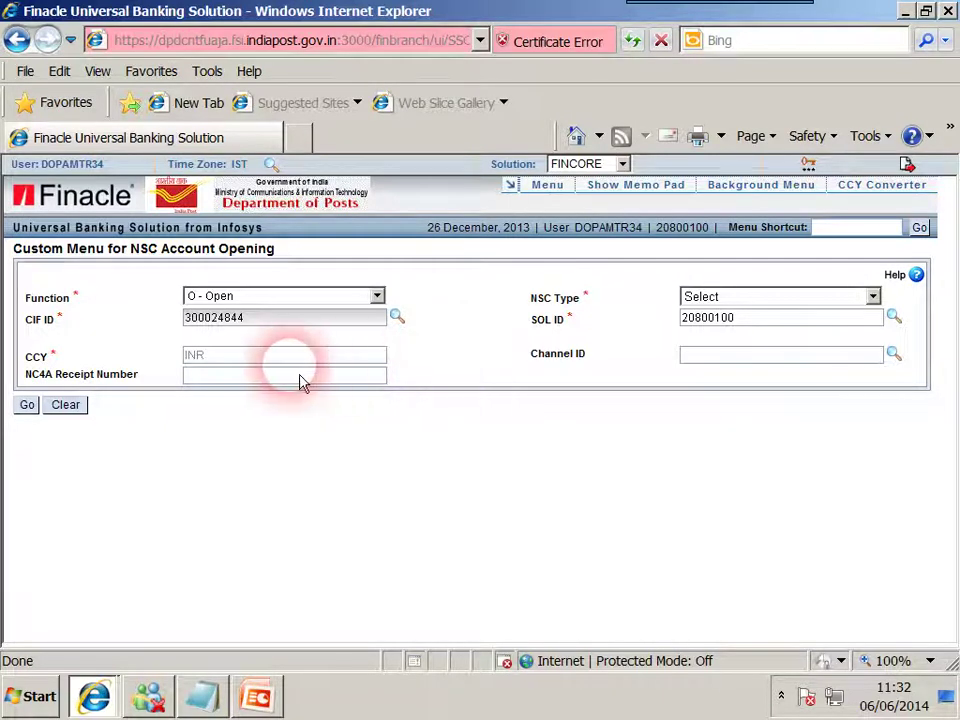
Step: Choose NSC8 as the NSC type and move to the NC4A Receipt Number field
left_click(790, 297)
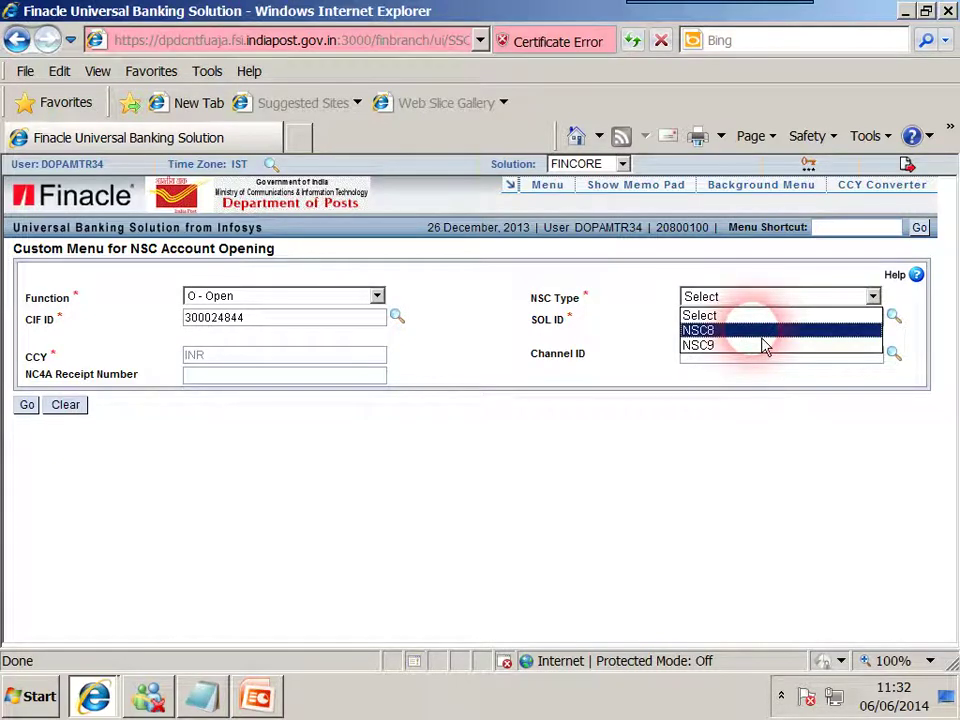
left_click(762, 334)
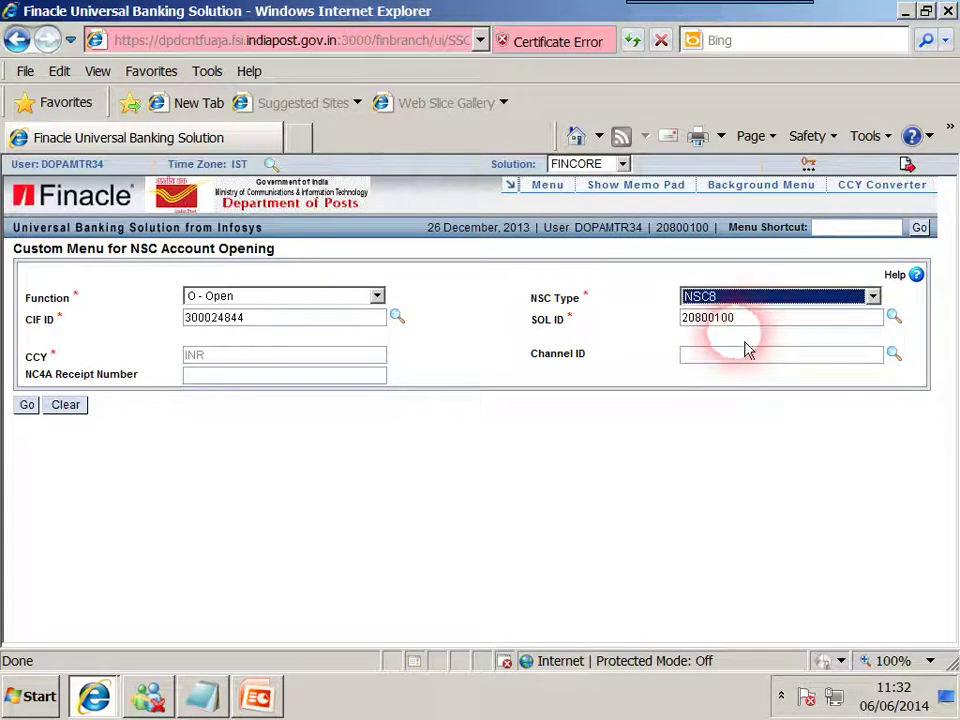
left_click(587, 397)
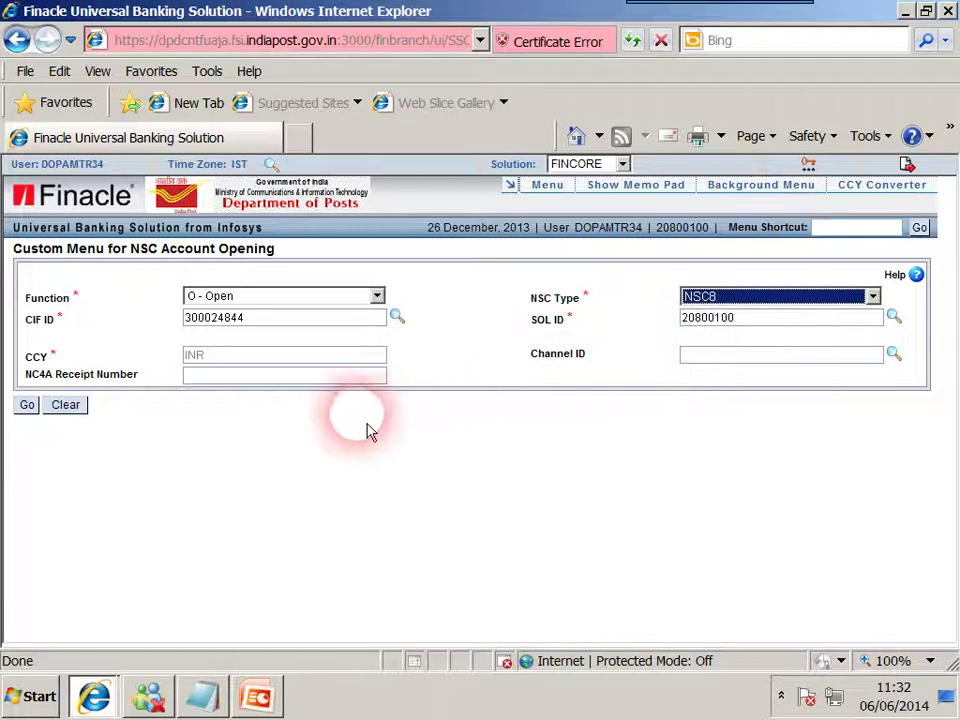
left_click(223, 399)
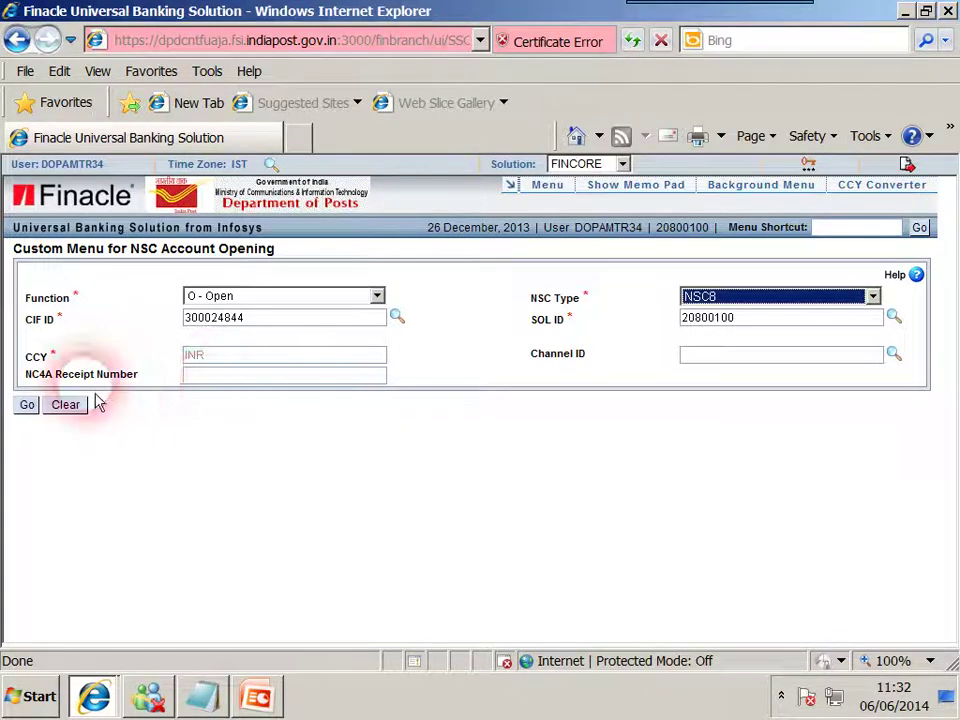
left_click(210, 378)
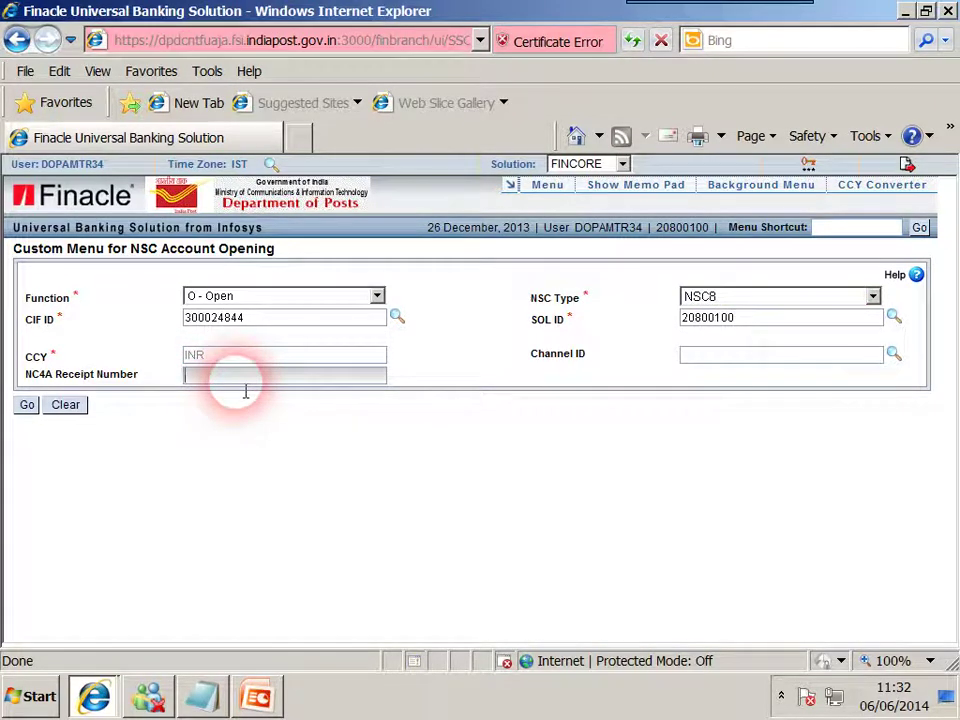
Step: Load the NSC8 account details and set mode of operation to 012
left_click(28, 407)
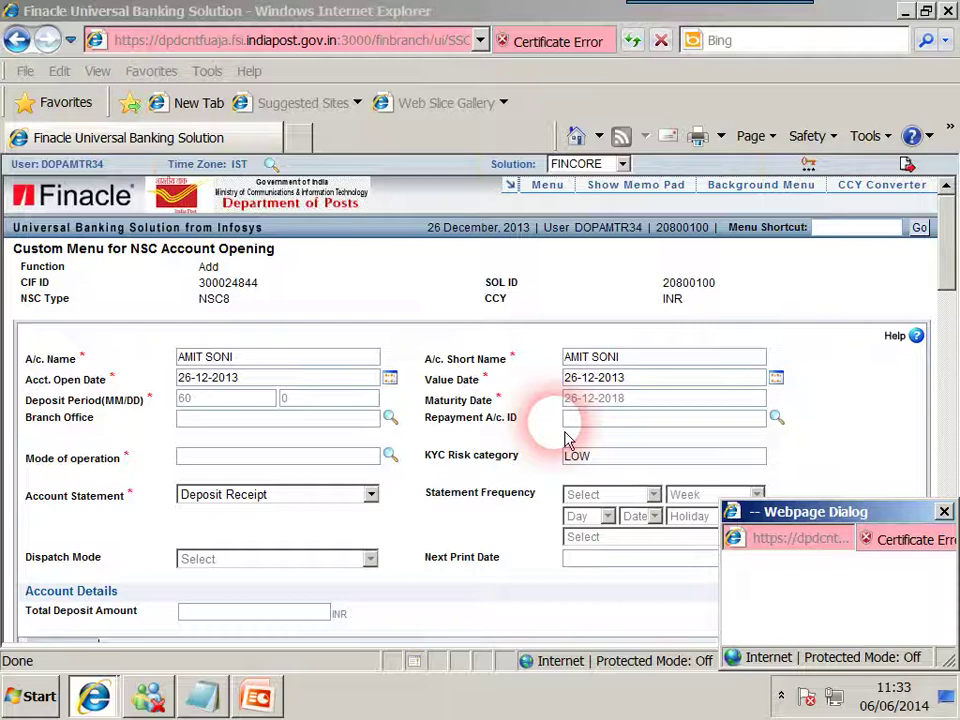
left_click(279, 459)
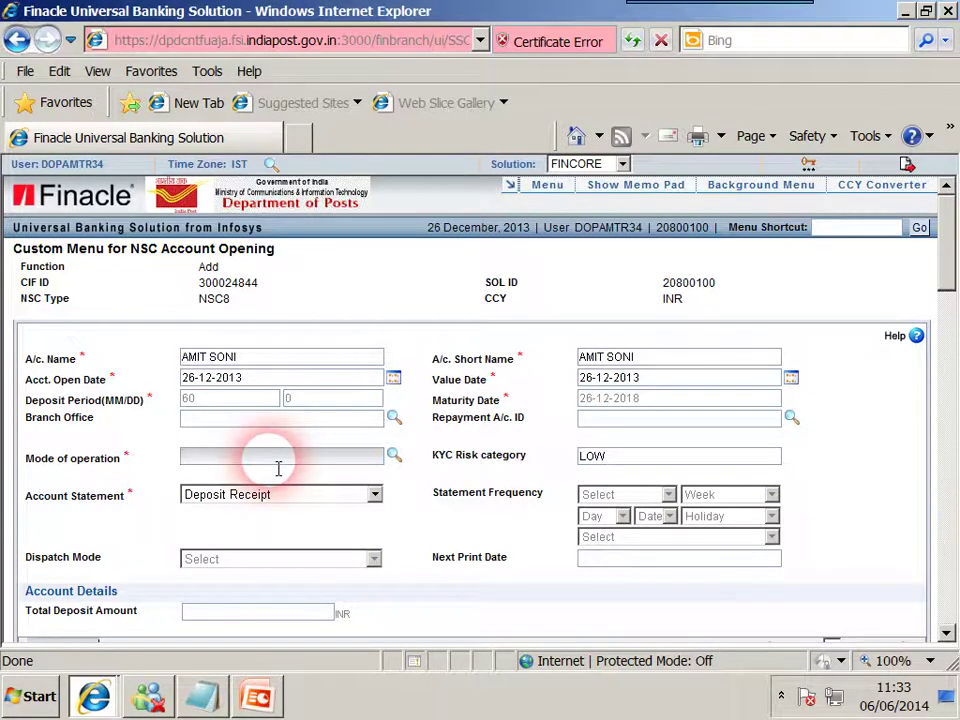
type("012")
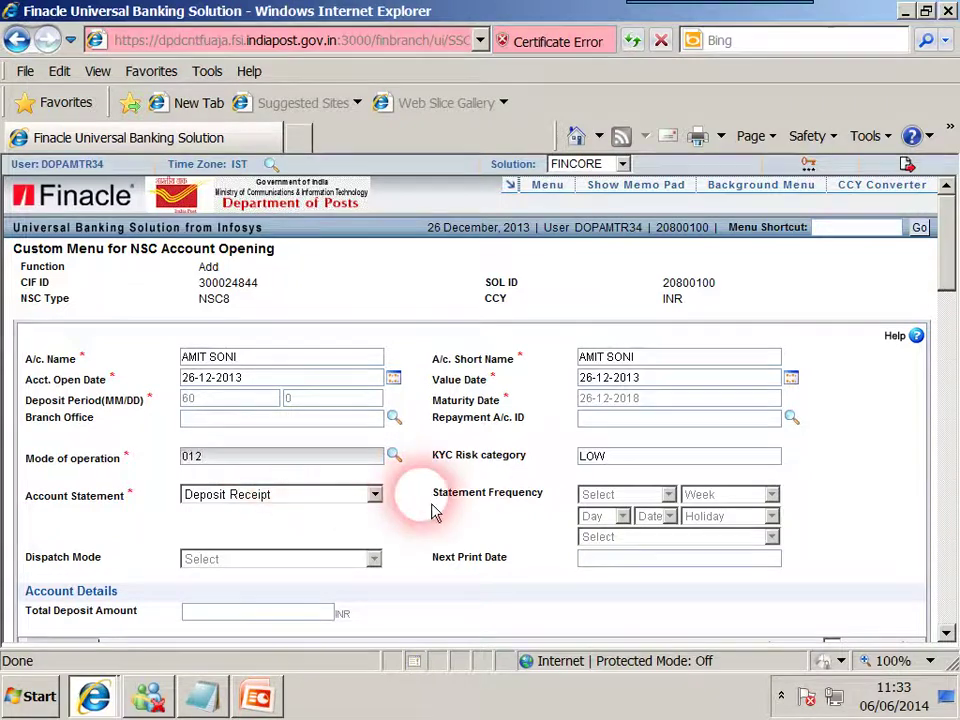
Step: Enter 10000 as the Total Deposit Amount
scroll(430, 507, "down", 1)
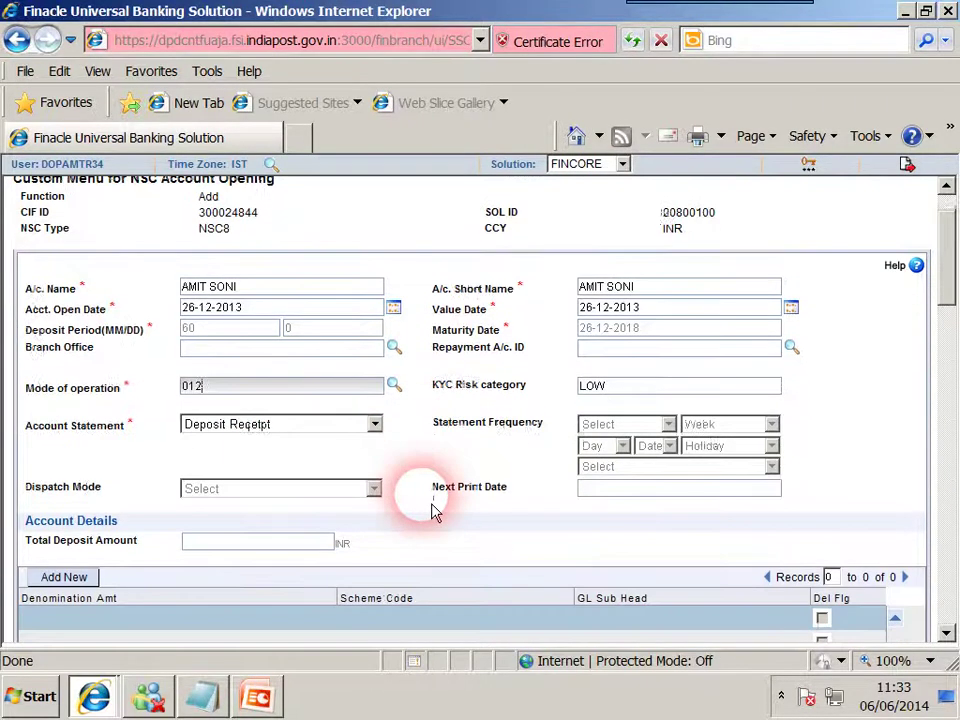
scroll(432, 510, "down", 1)
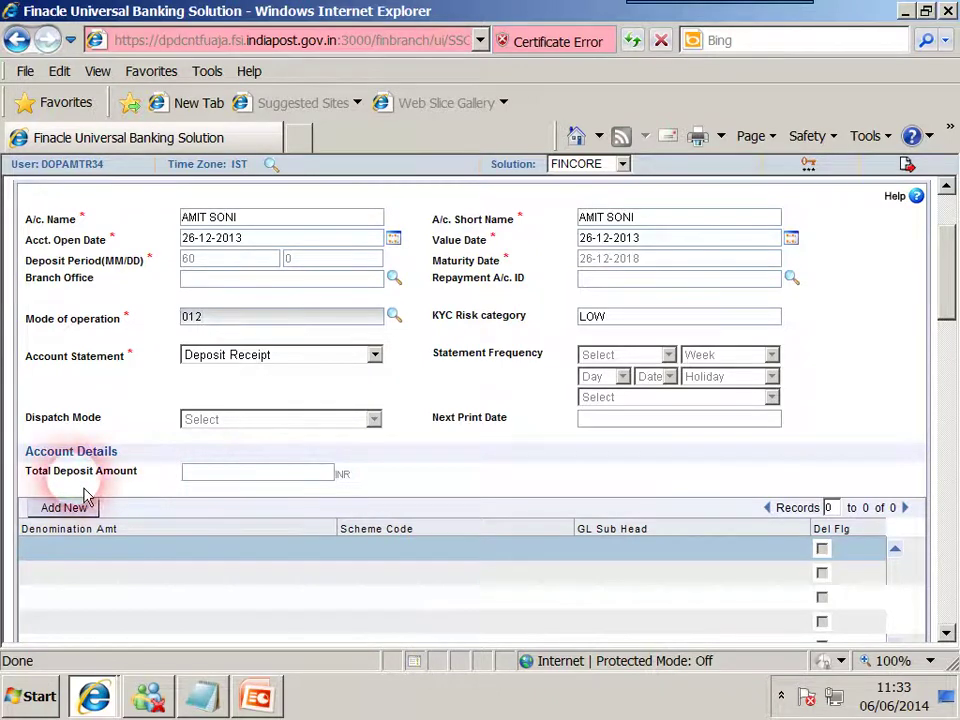
left_click(204, 484)
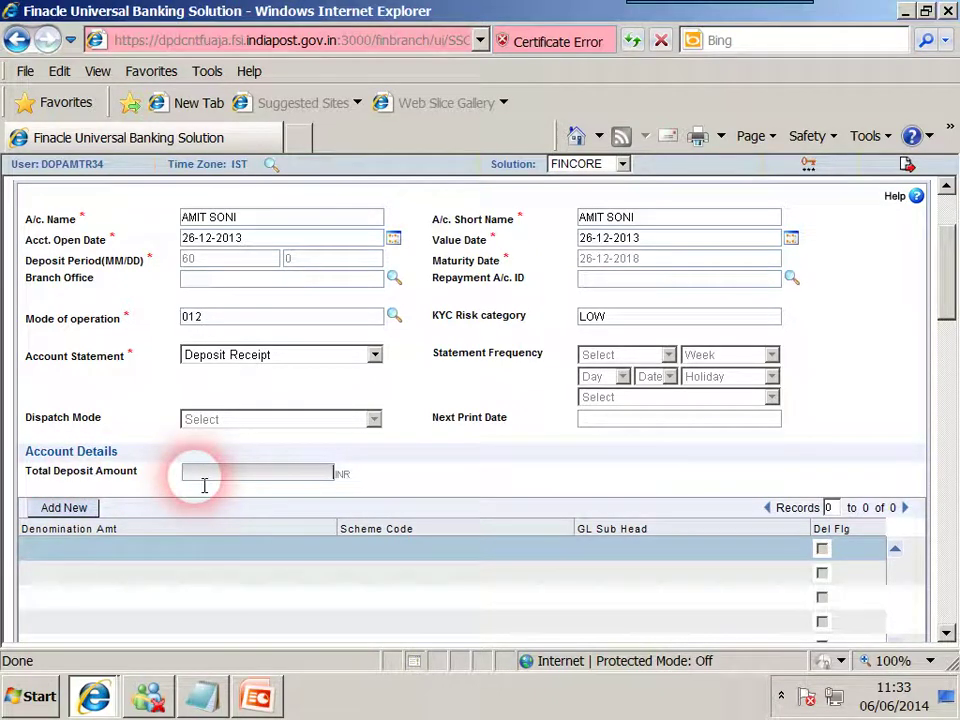
type("10")
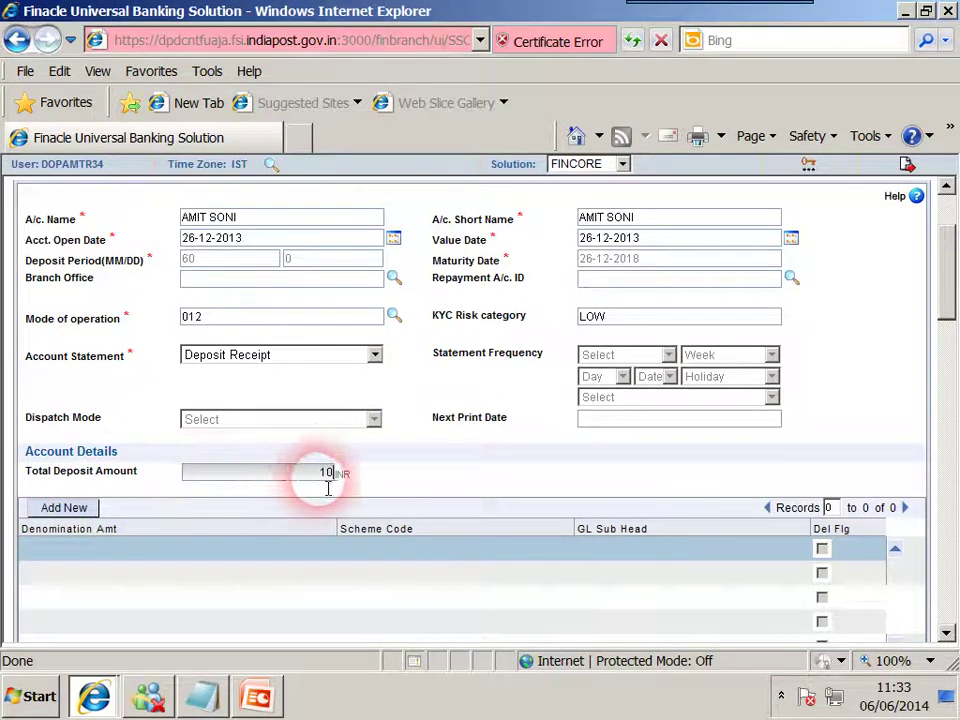
type("00")
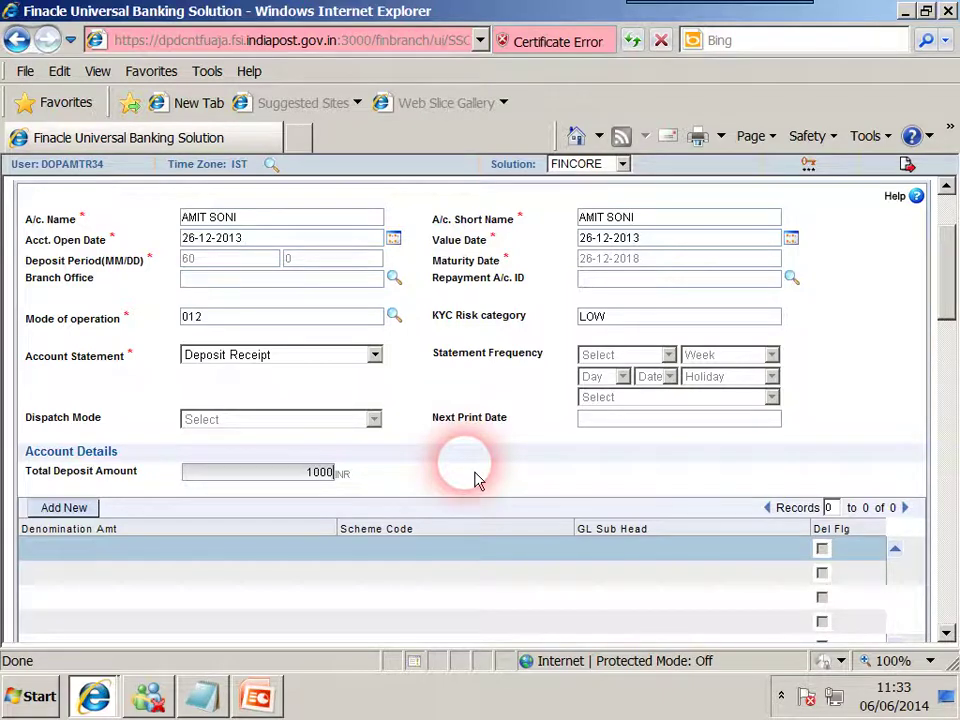
type("0")
Step: Add one unit of the 5000 denomination under scheme NSC84 to the denomination grid
scroll(475, 480, "down", 1)
scroll(477, 455, "down", 1)
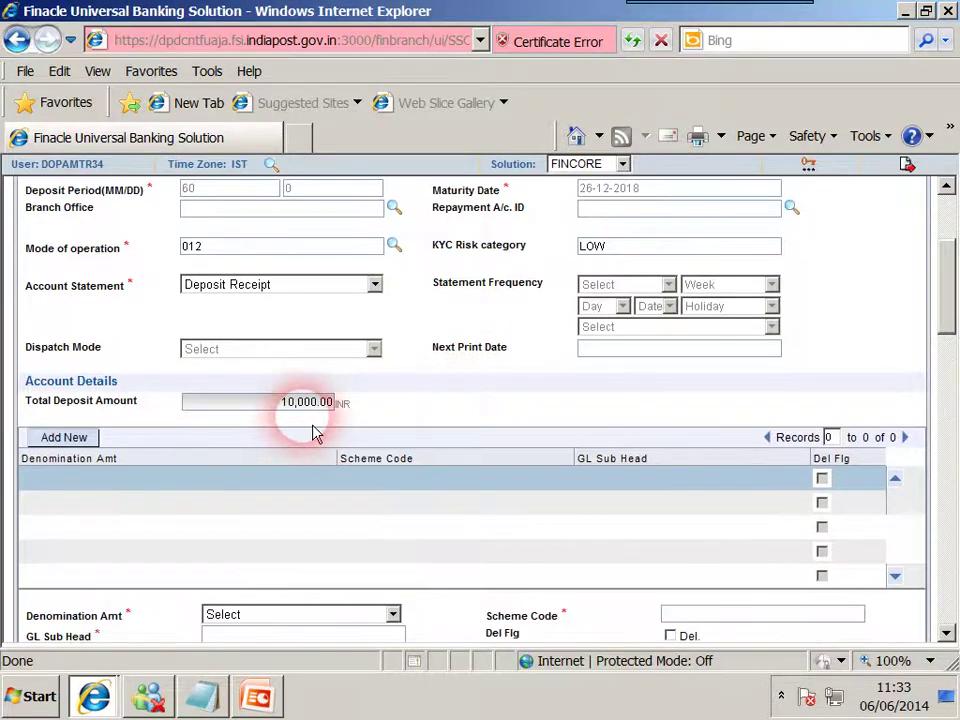
scroll(313, 432, "down", 1)
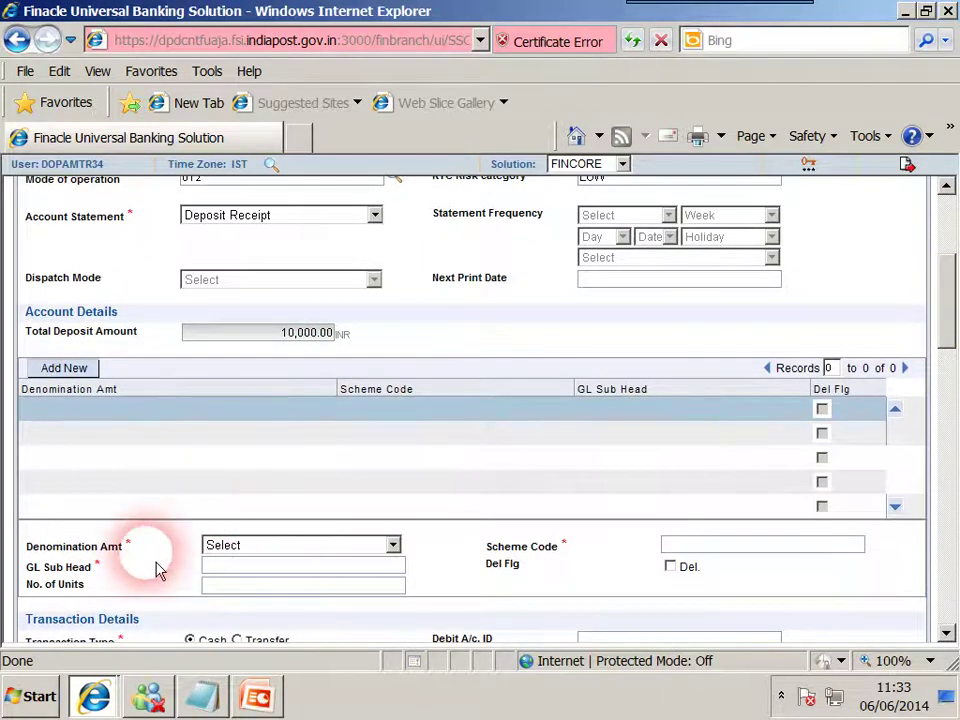
scroll(155, 568, "down", 1)
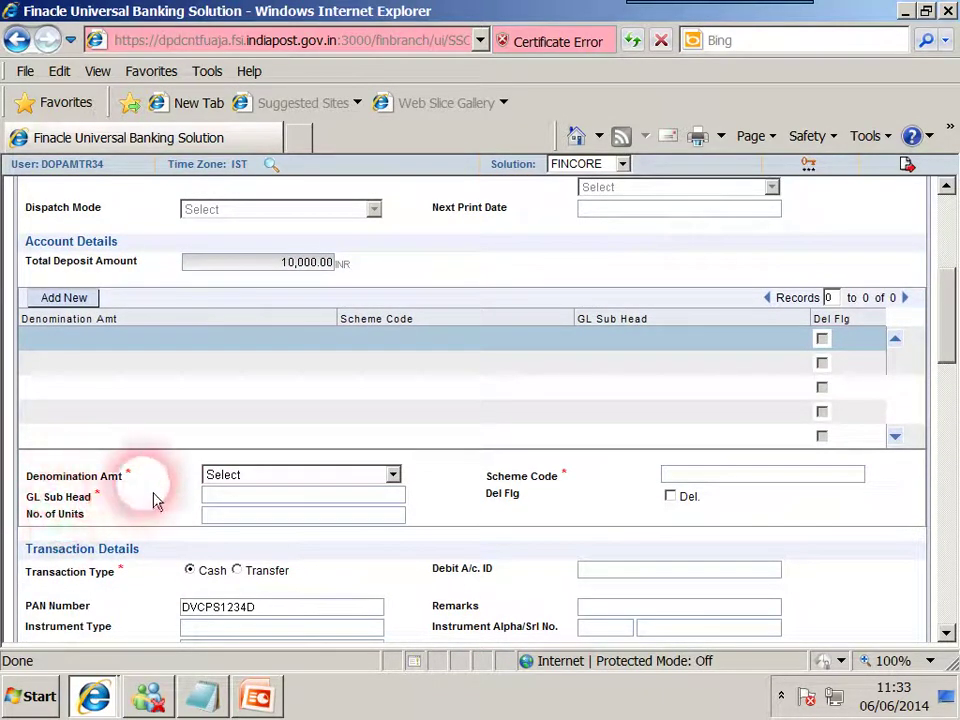
left_click(245, 480)
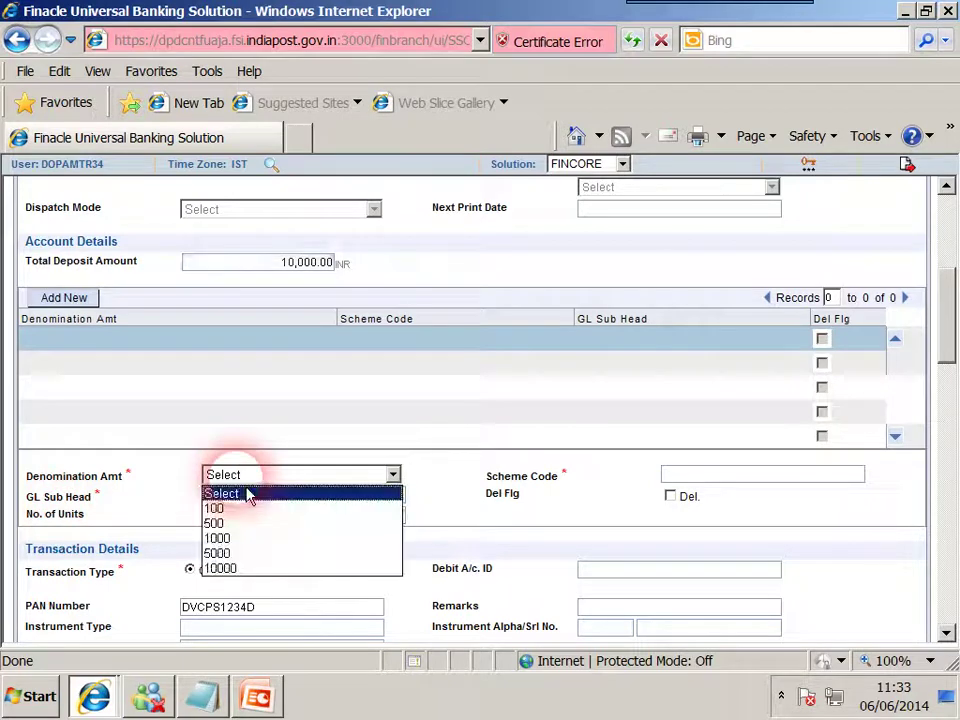
left_click(250, 553)
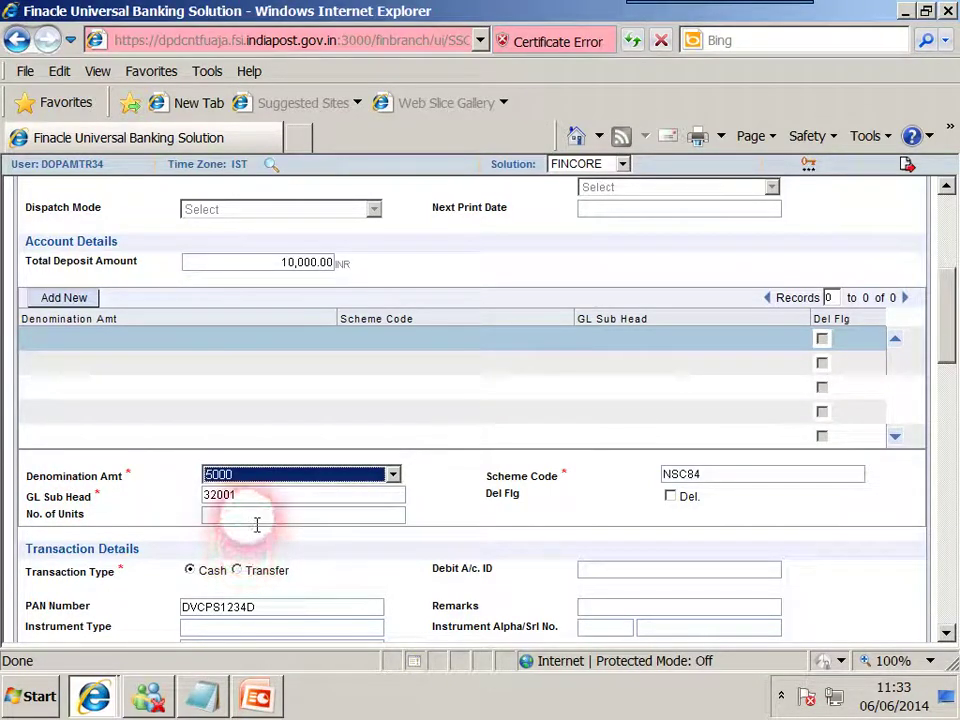
left_click(257, 522)
type("1")
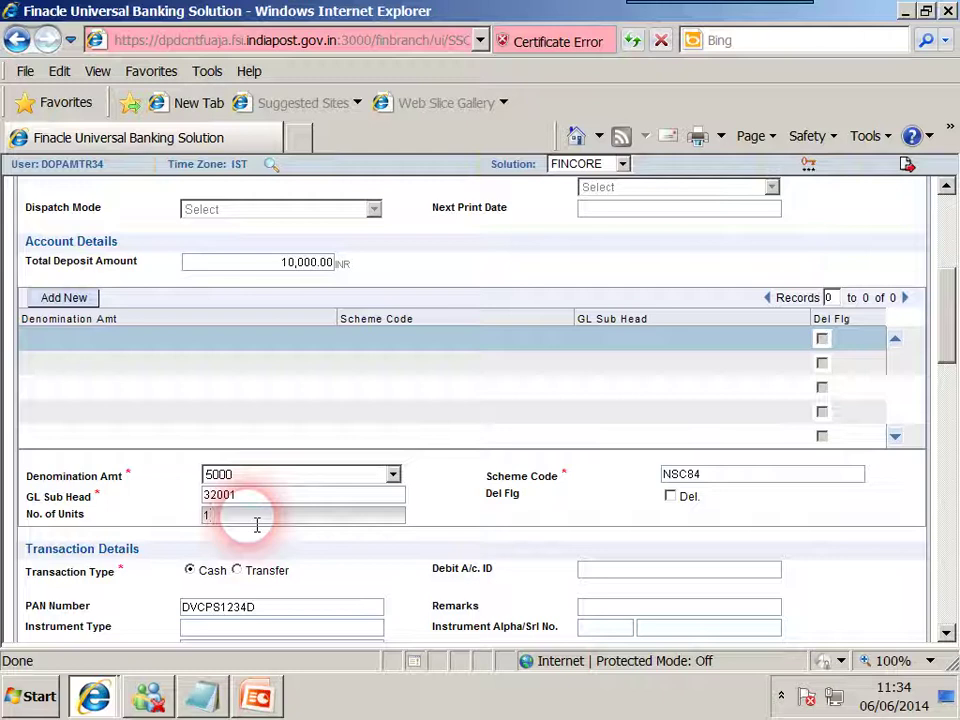
left_click(84, 302)
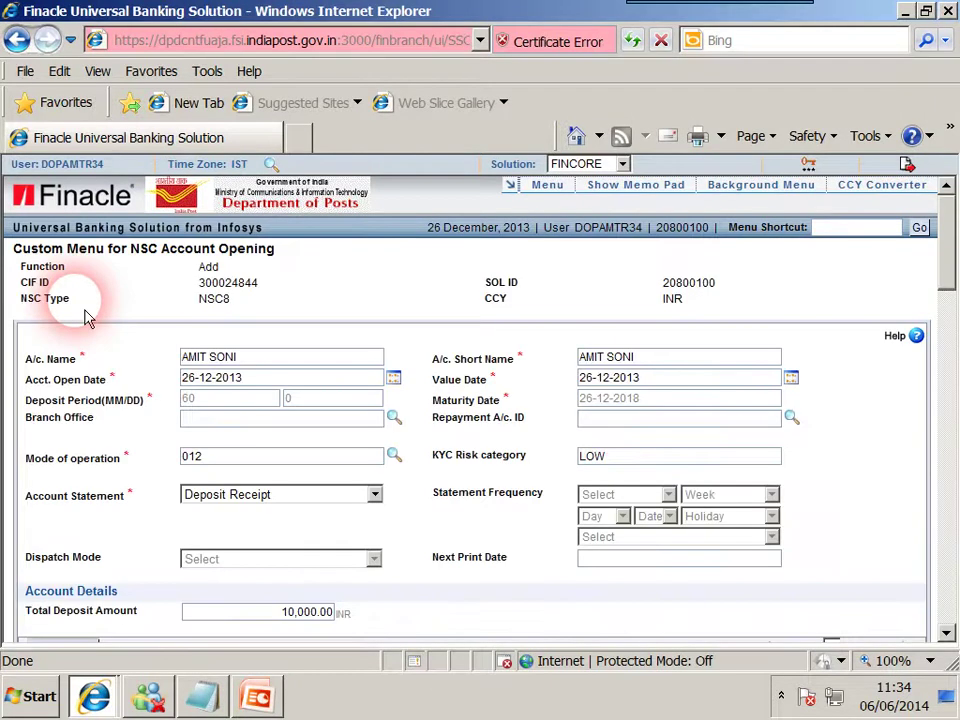
scroll(105, 410, "down", 3)
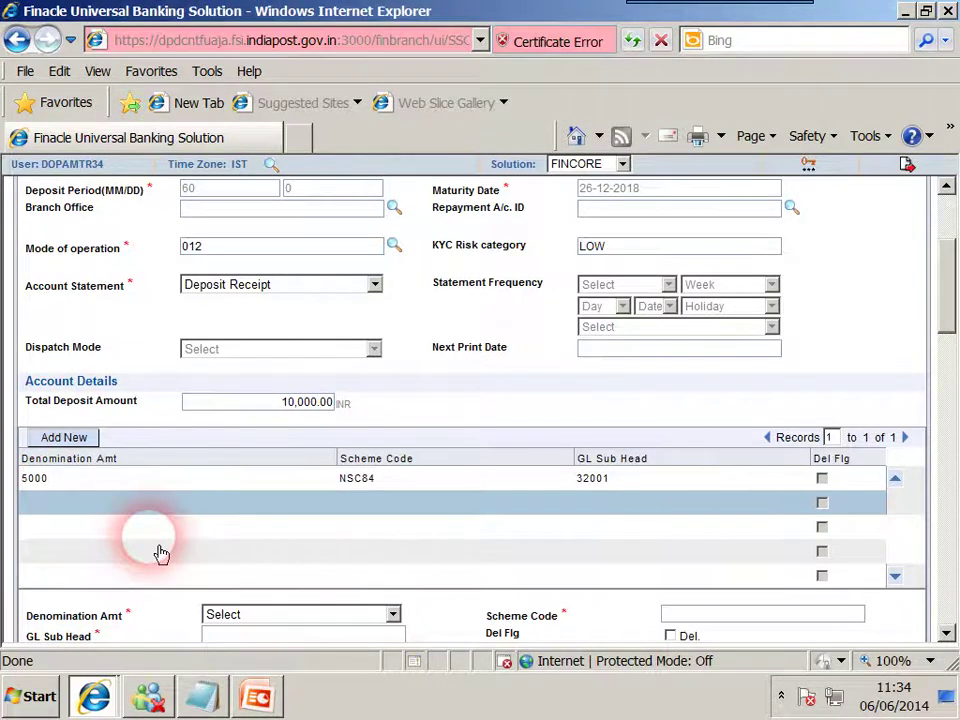
Step: Add five units of the 1000 denomination under scheme NSC83 to the grid
scroll(156, 553, "down", 1)
left_click(236, 548)
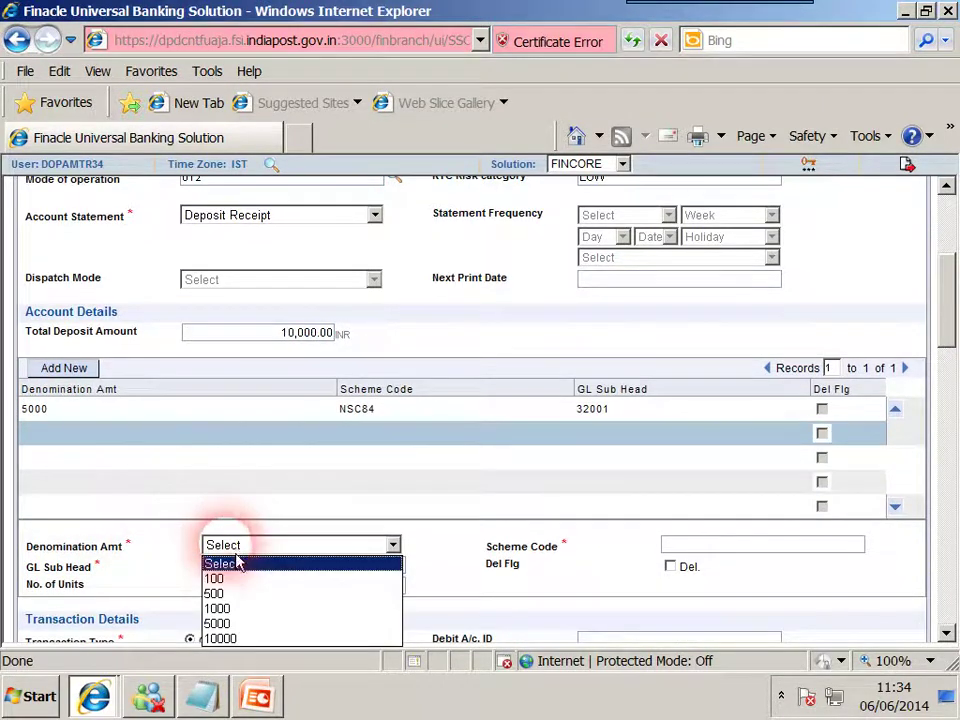
left_click(238, 609)
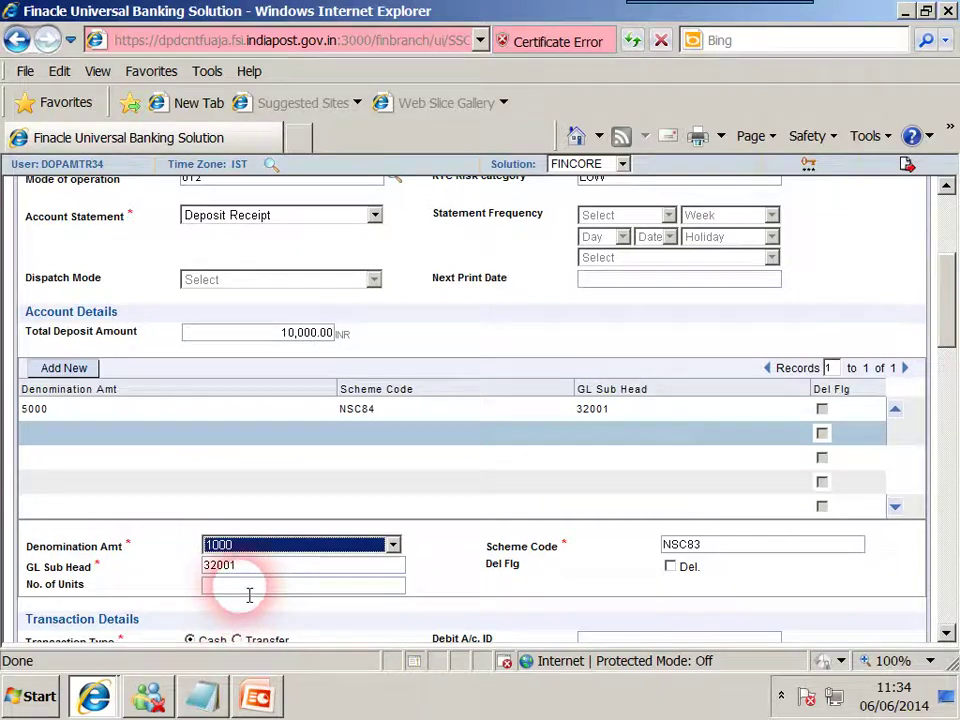
left_click(249, 595)
type("5")
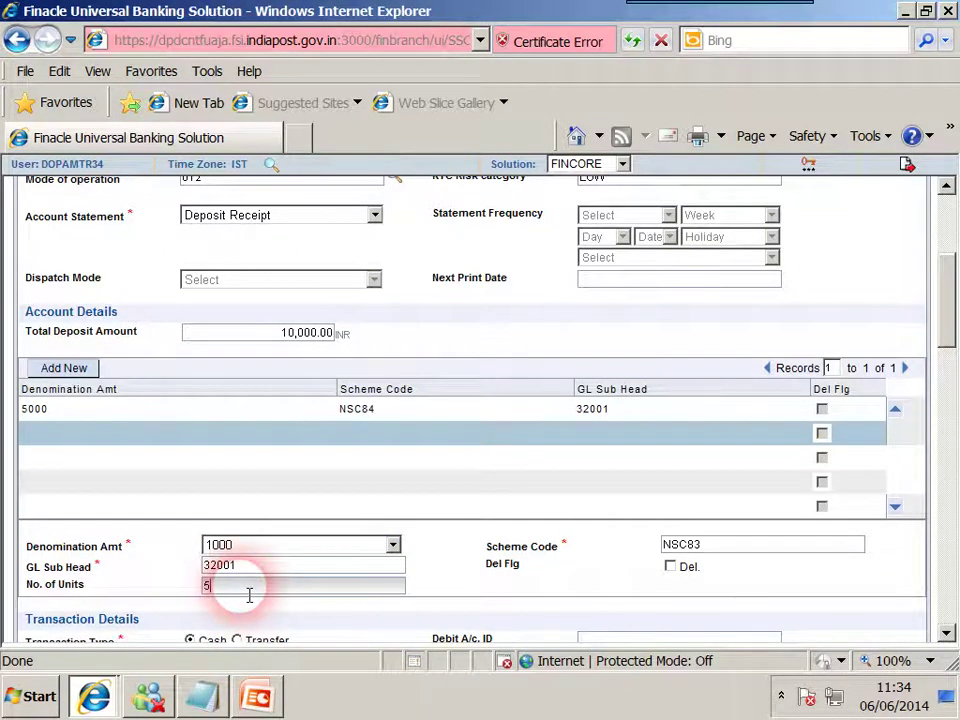
scroll(248, 598, "down", 1)
left_click(66, 298)
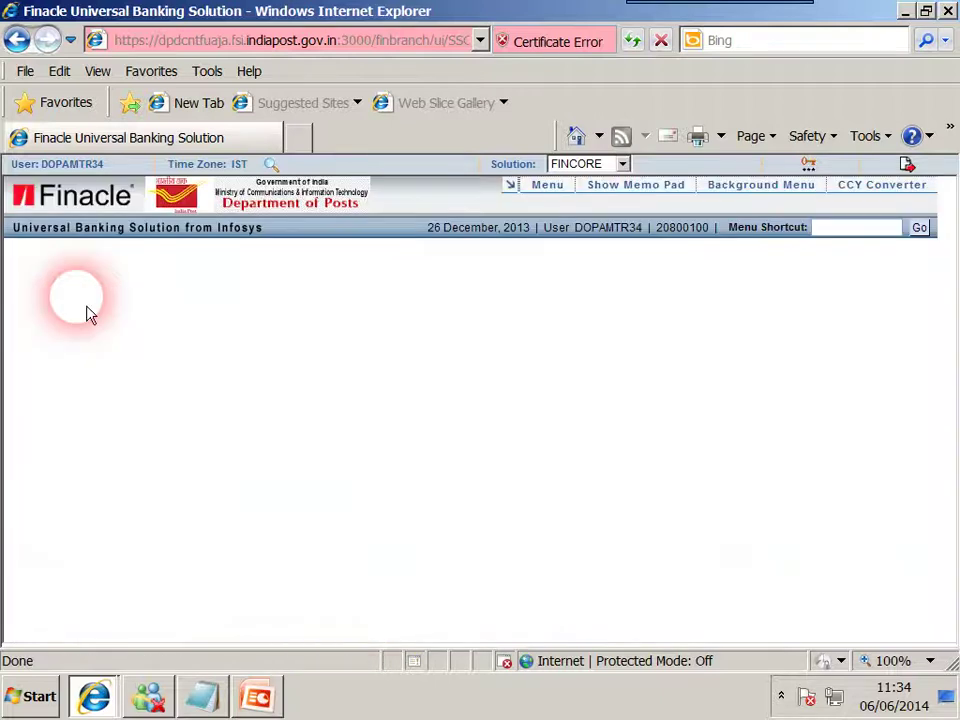
scroll(165, 478, "down", 5)
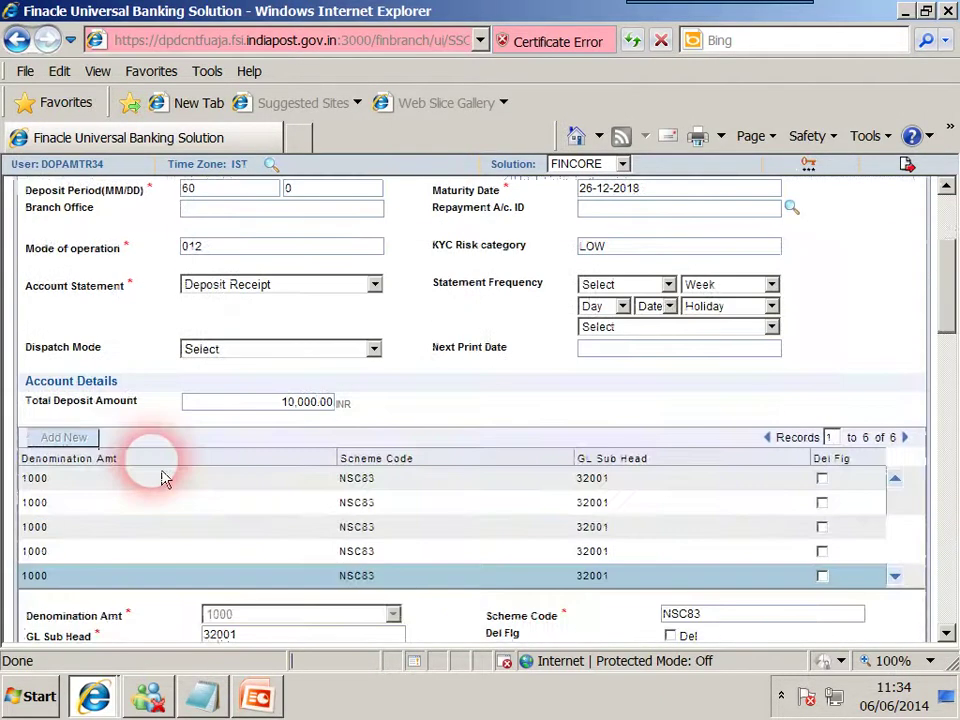
scroll(165, 478, "down", 2)
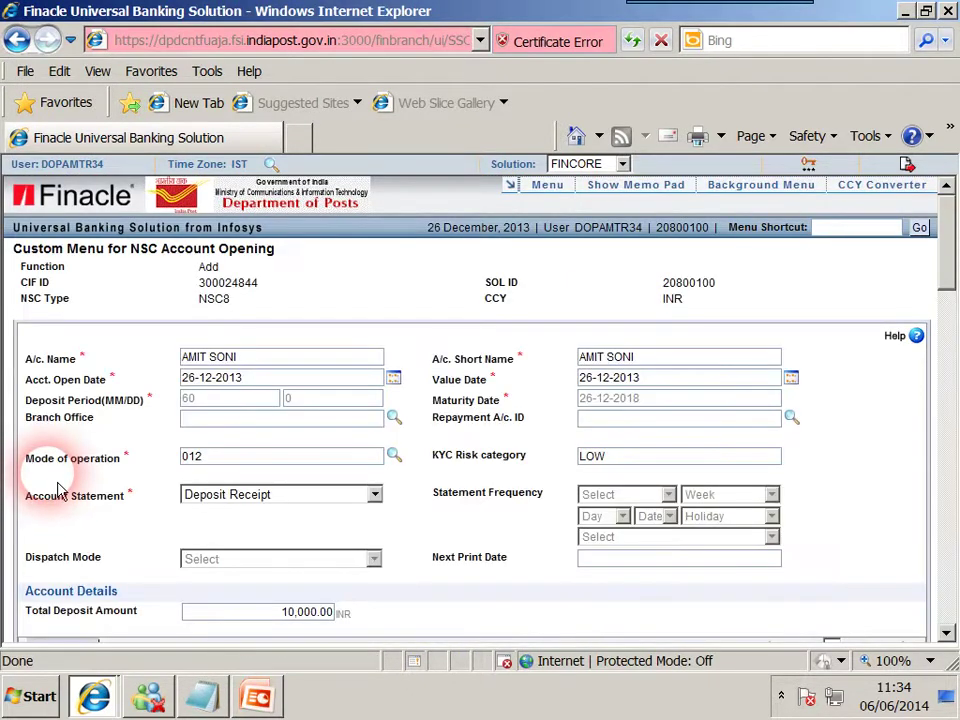
scroll(57, 490, "down", 7)
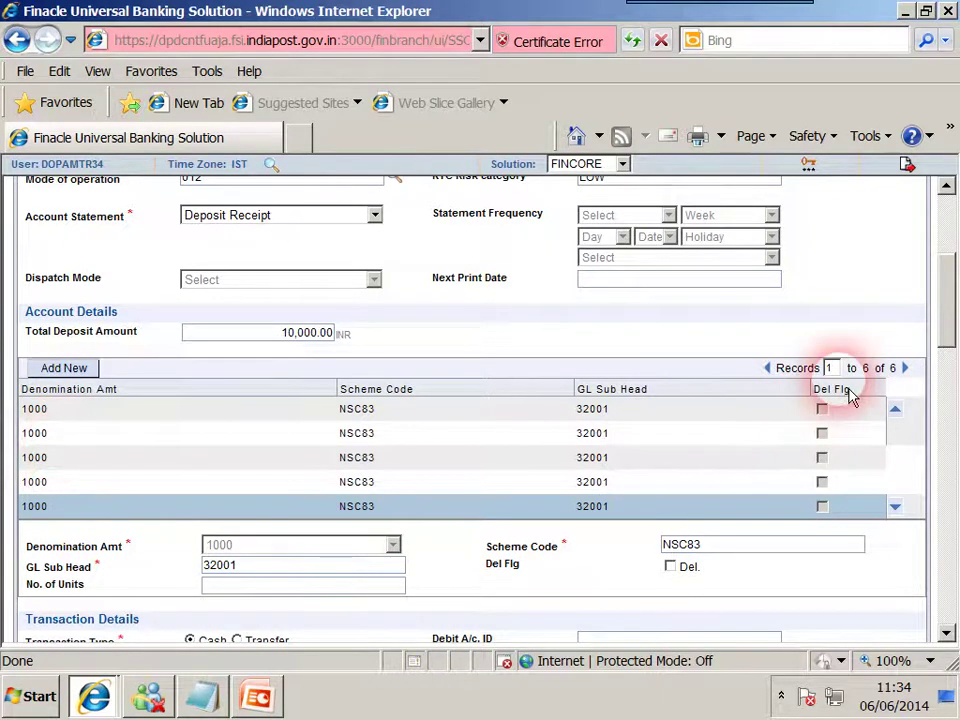
scroll(418, 531, "down", 3)
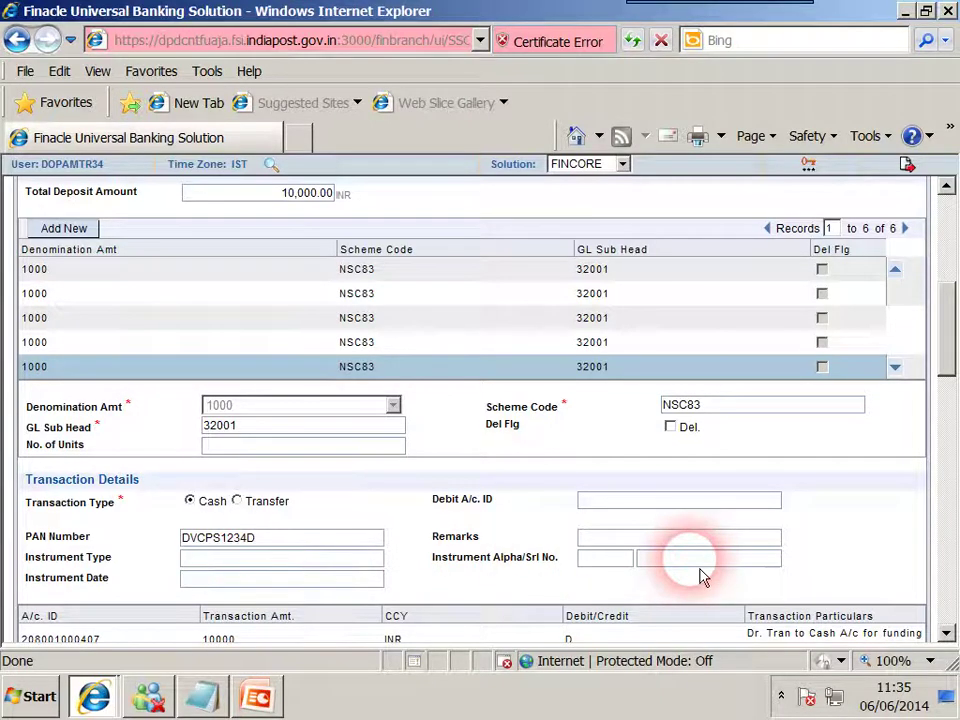
scroll(700, 577, "down", 1)
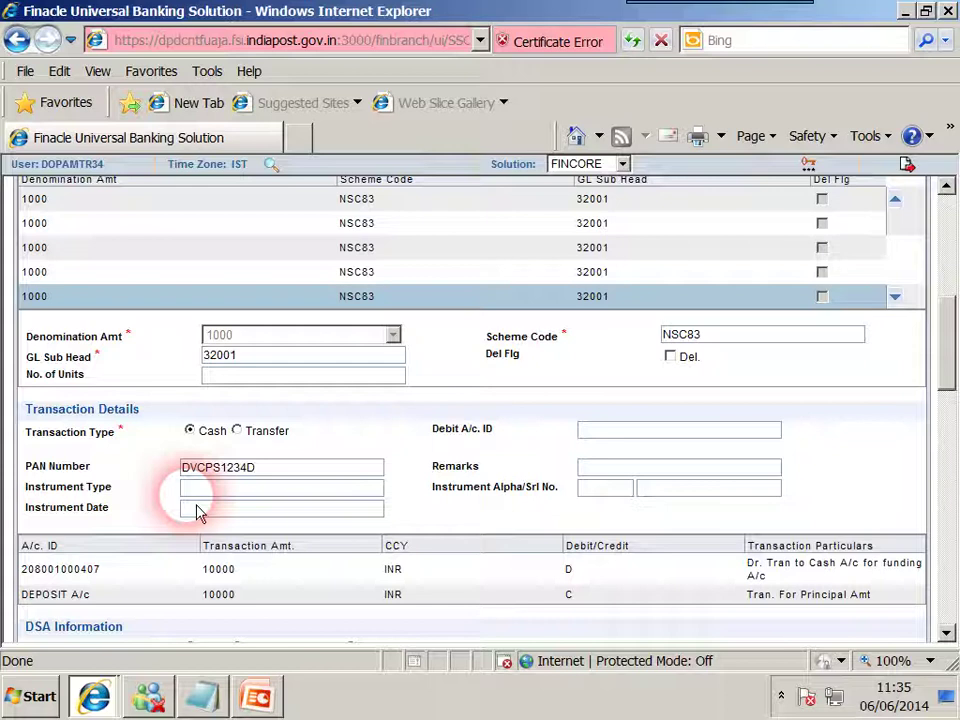
scroll(197, 511, "down", 3)
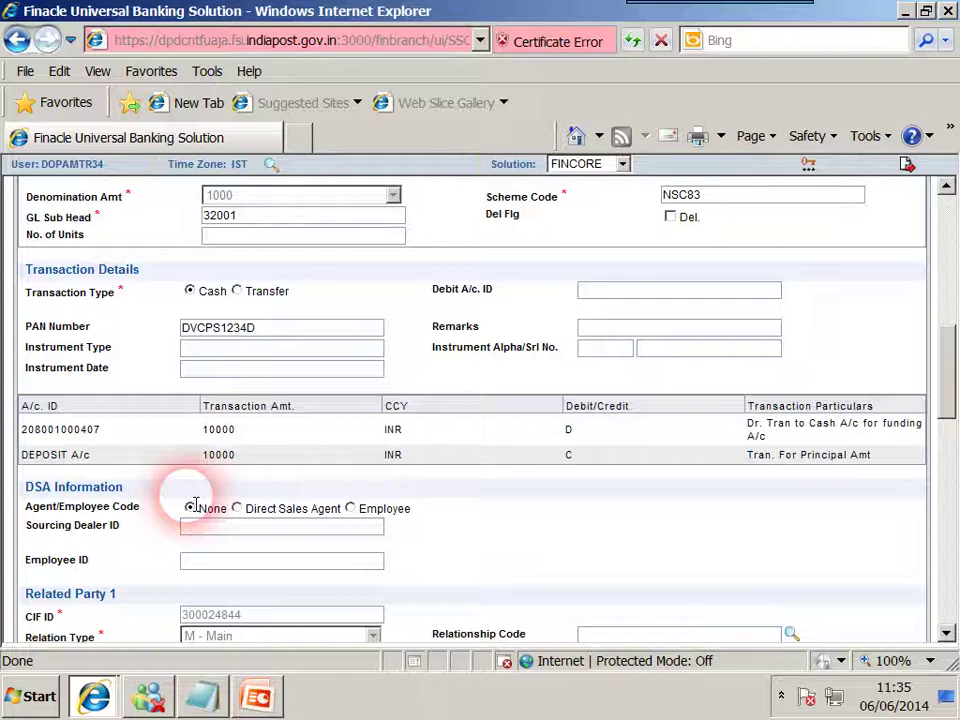
scroll(195, 505, "down", 1)
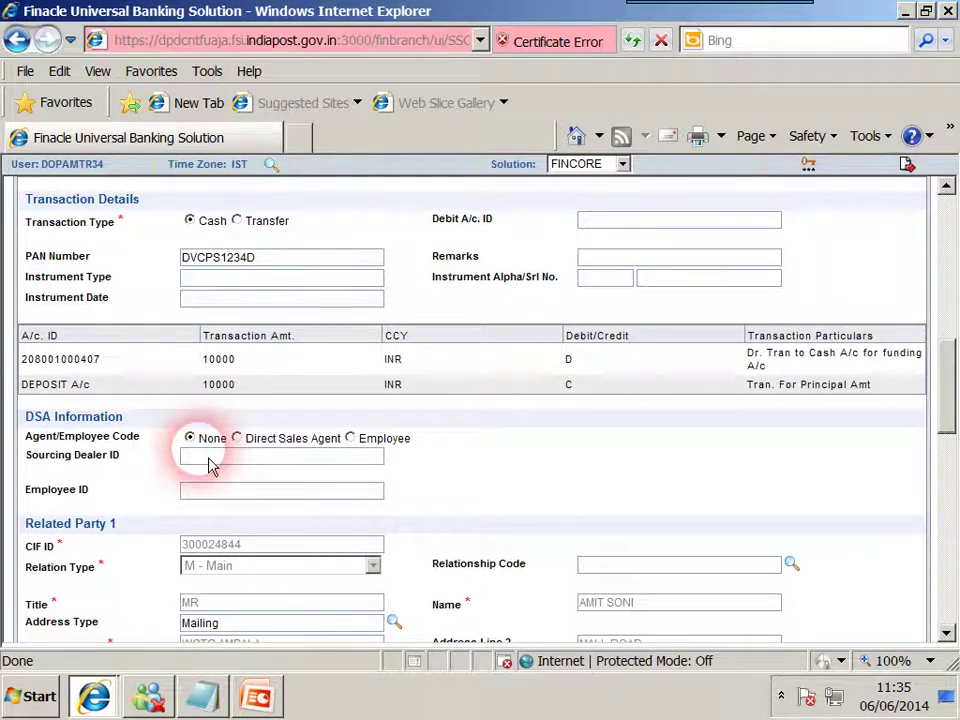
scroll(210, 465, "down", 1)
scroll(212, 456, "down", 2)
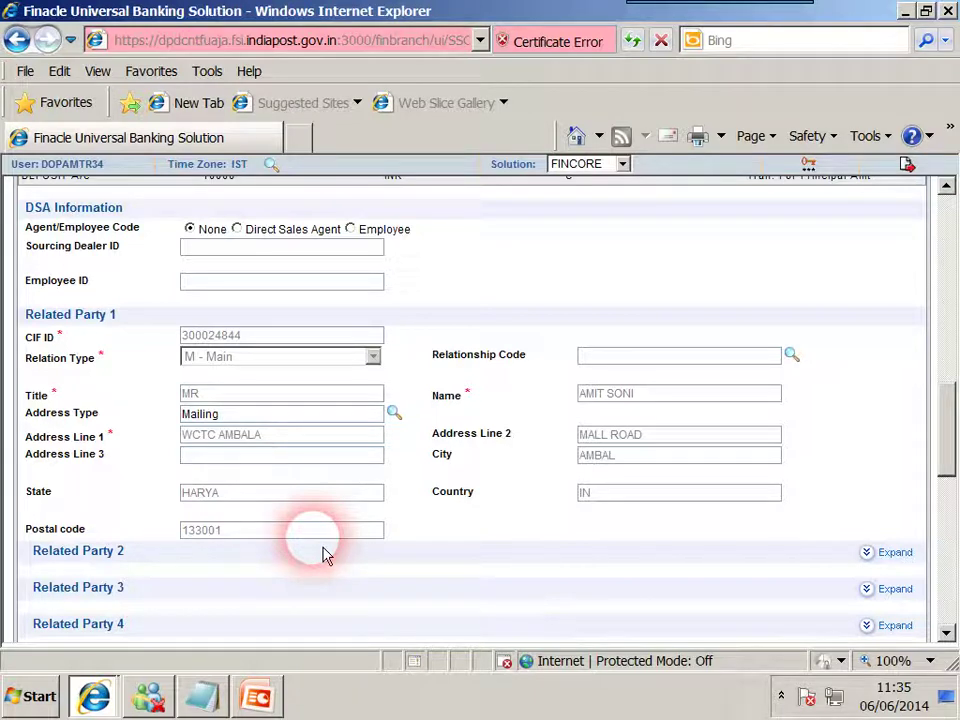
scroll(321, 553, "down", 1)
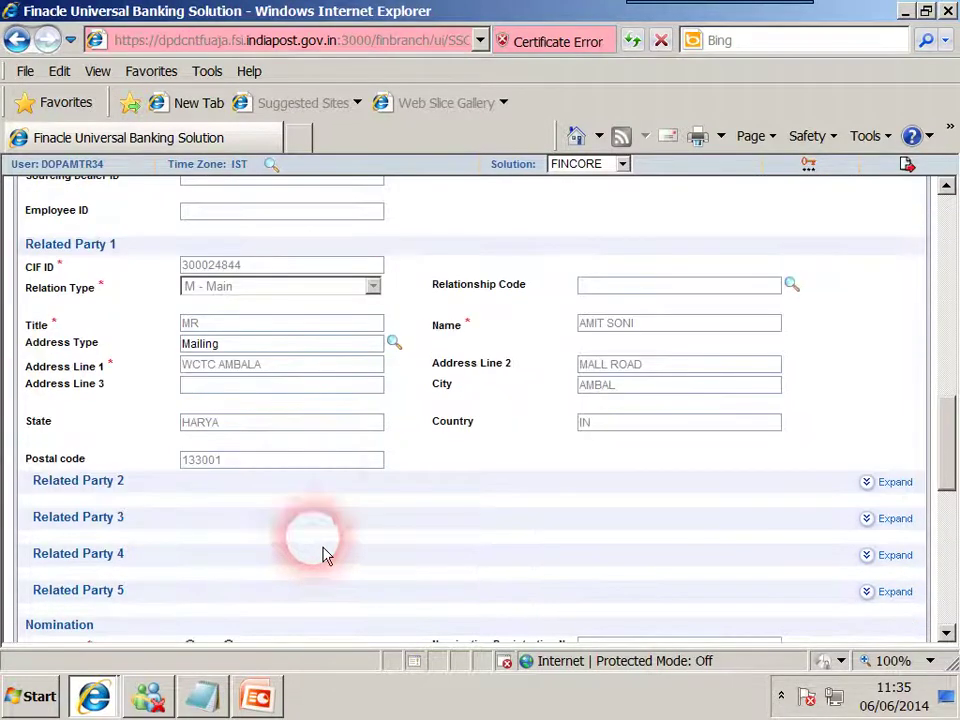
Step: Expand Related Party 2, leave it blank, and scroll down to the Validate and Submit buttons
left_click(868, 483)
scroll(578, 533, "down", 1)
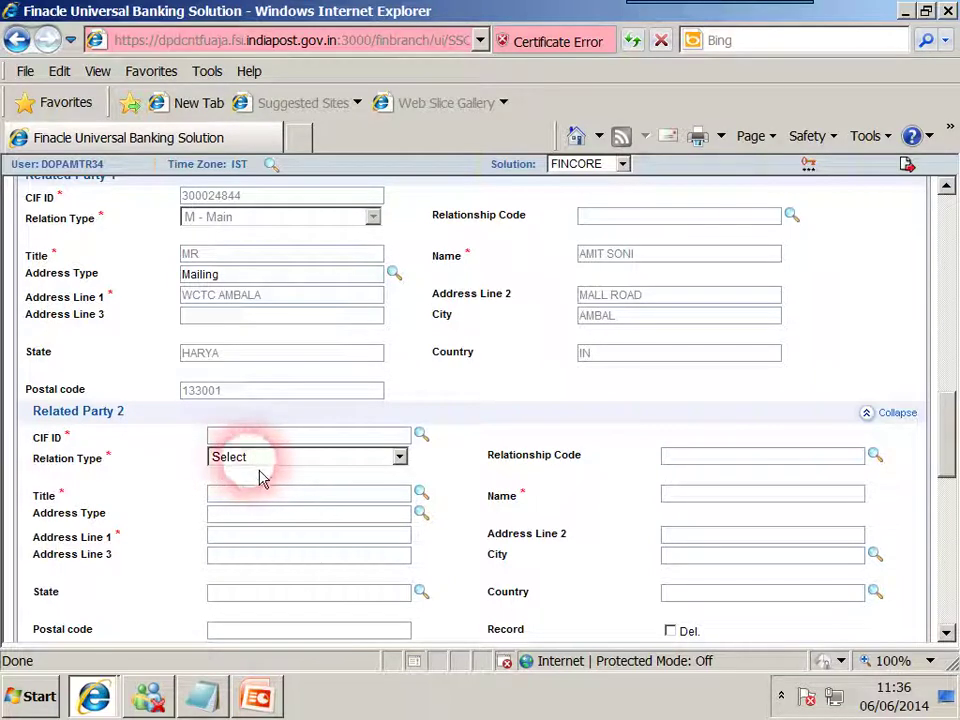
scroll(263, 569, "down", 4)
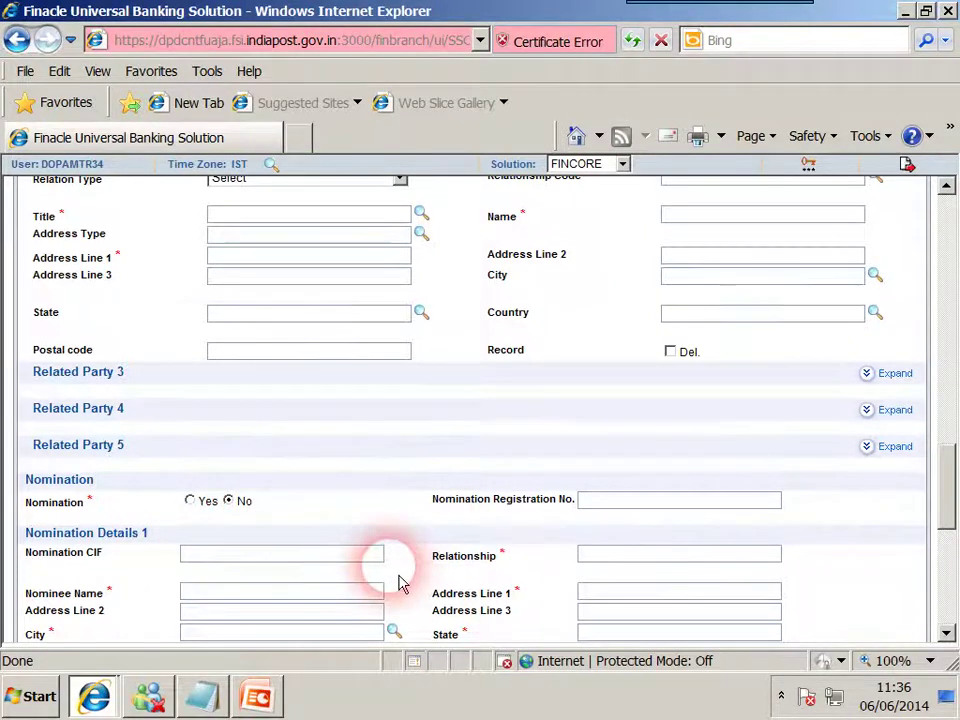
scroll(399, 581, "down", 5)
scroll(399, 581, "down", 2)
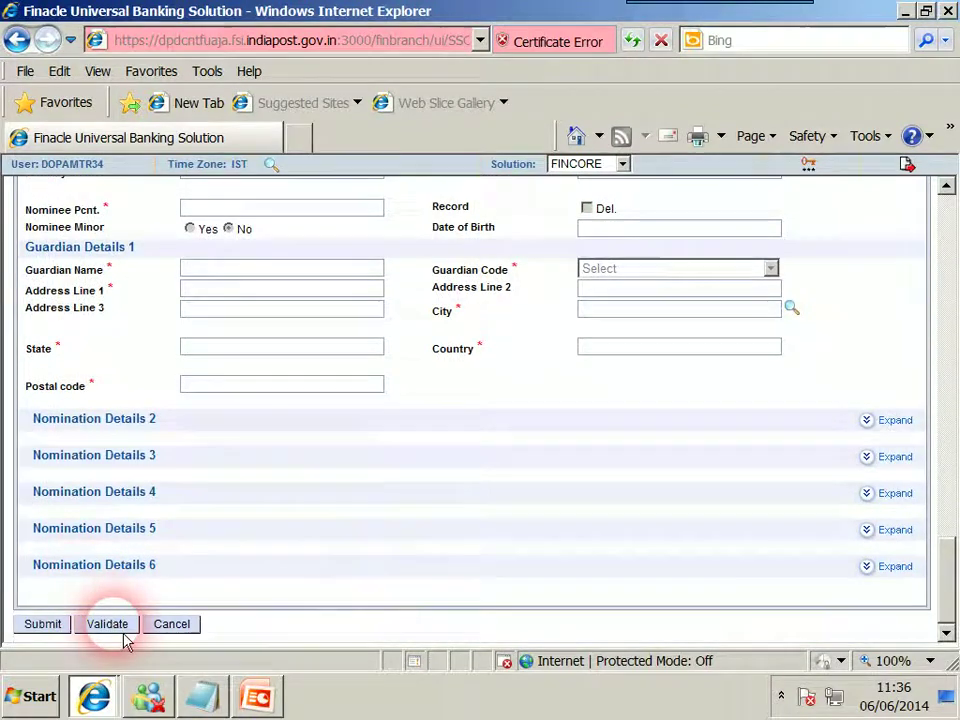
Step: Validate and submit the NSC8 form, answering Yes to the KYC risk category prompt
left_click(124, 632)
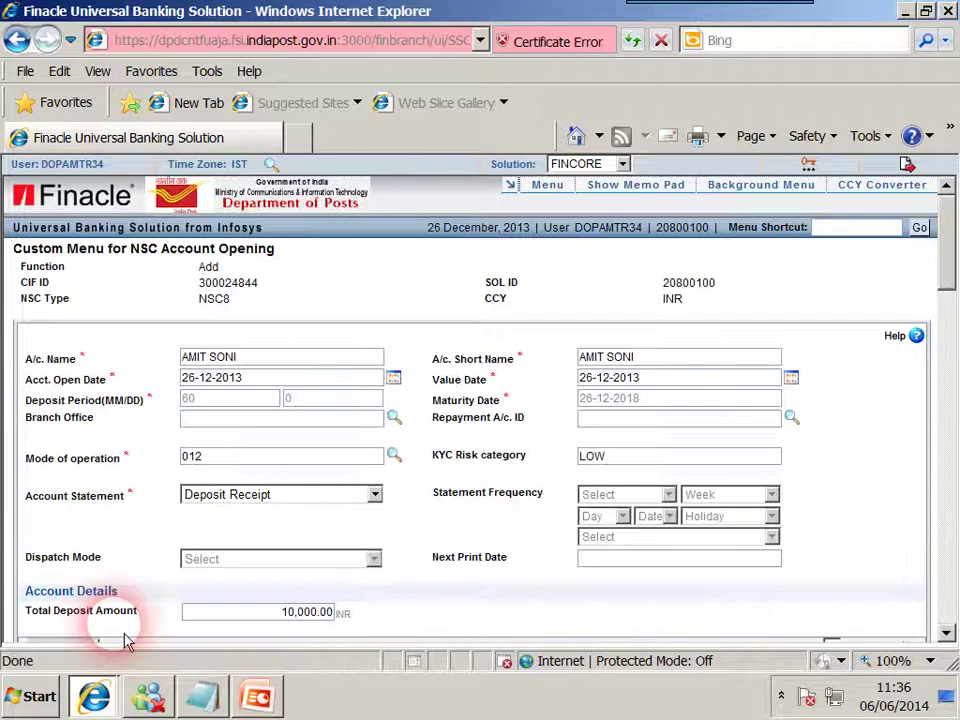
scroll(125, 640, "down", 10)
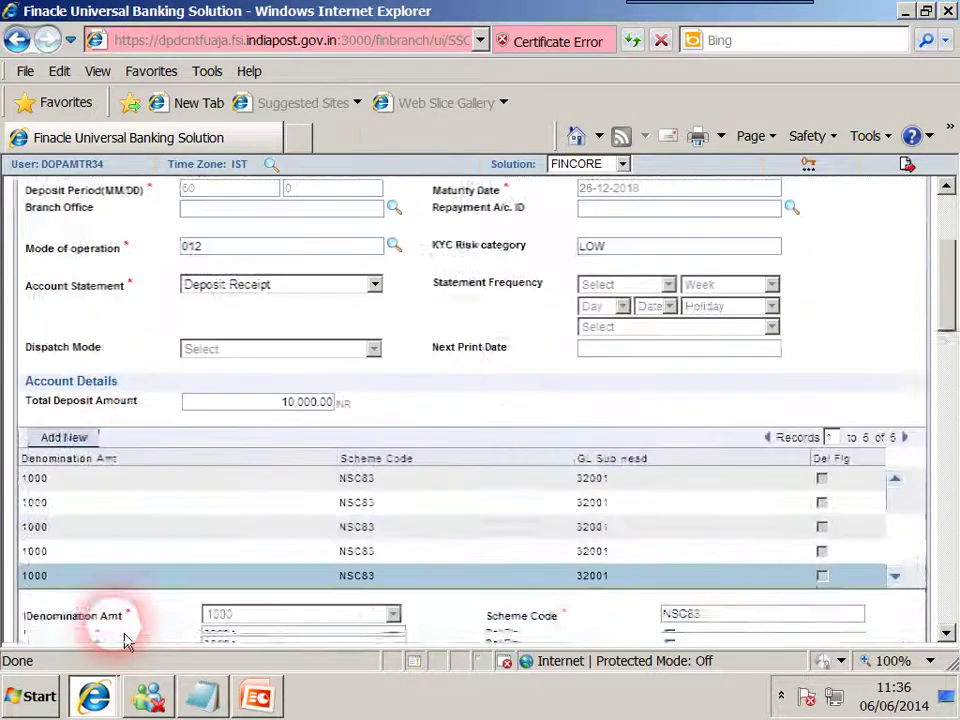
scroll(125, 640, "down", 6)
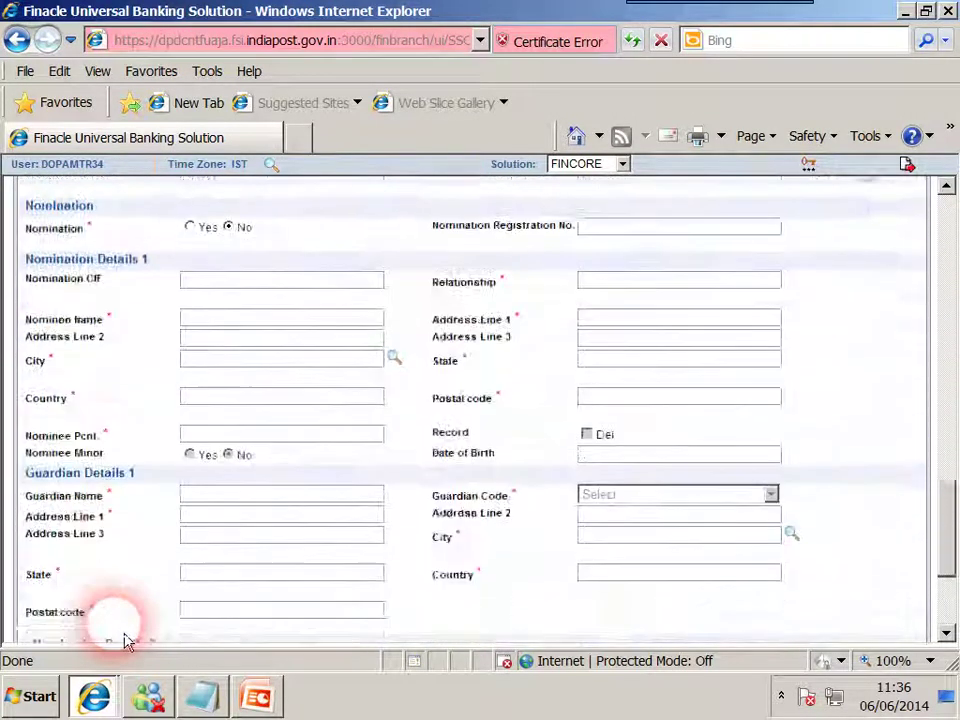
left_click(43, 623)
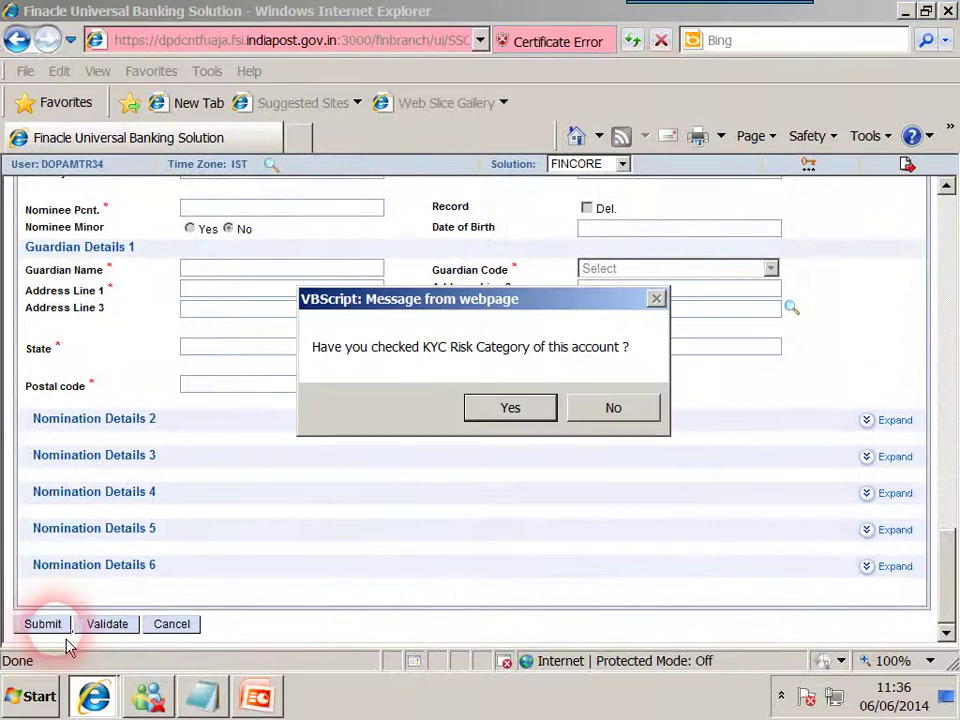
left_click(514, 412)
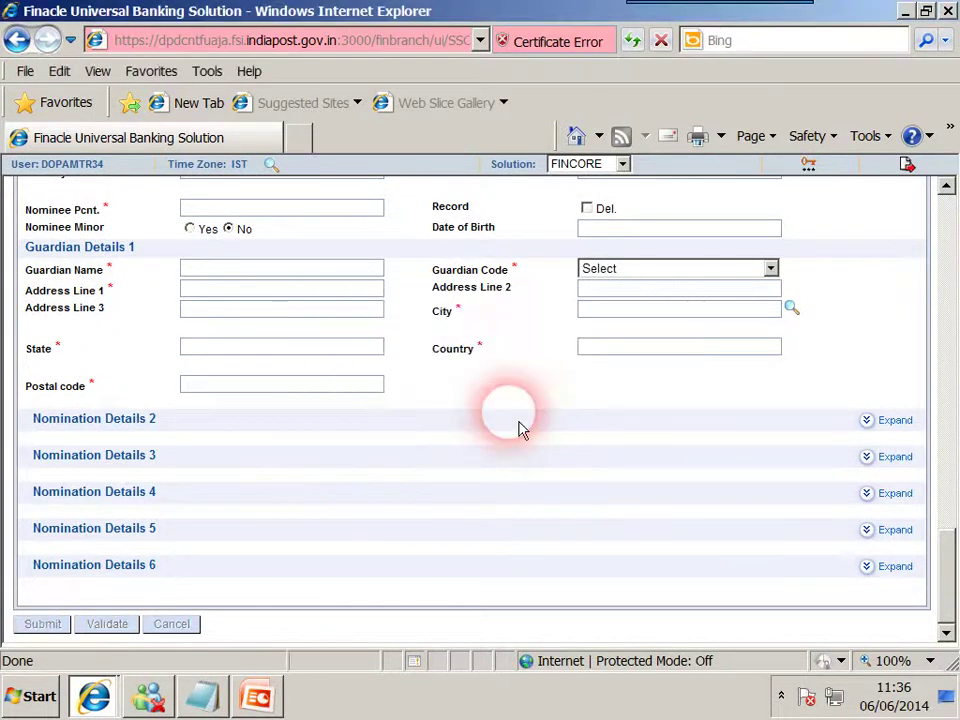